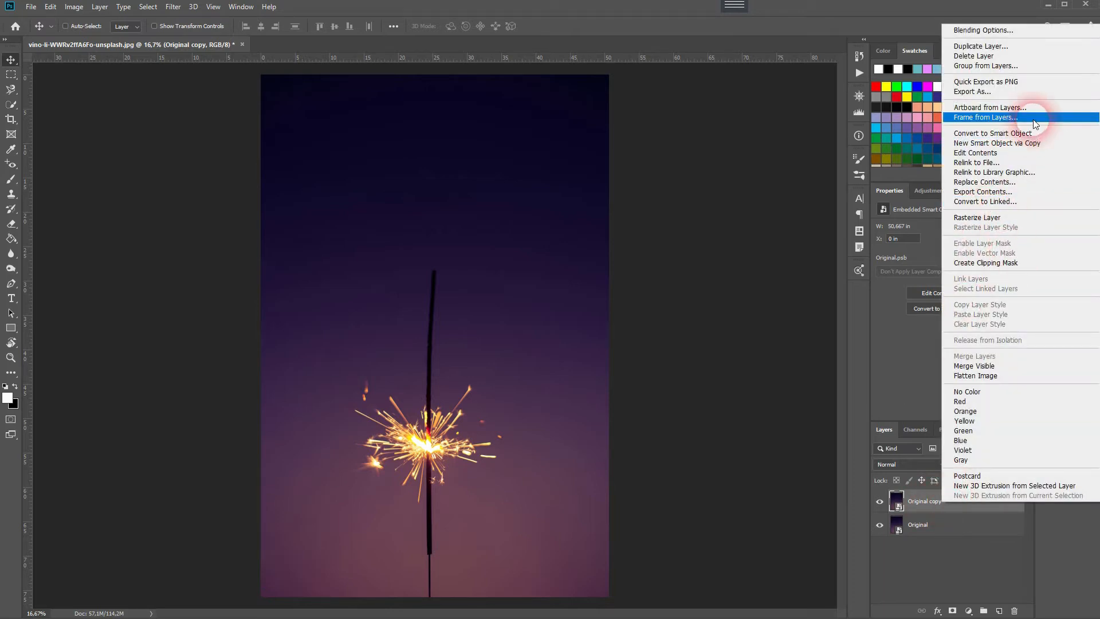
Convert the Original copy layer to a smart object and start the Lighting Effects filter on it.
click(1014, 133)
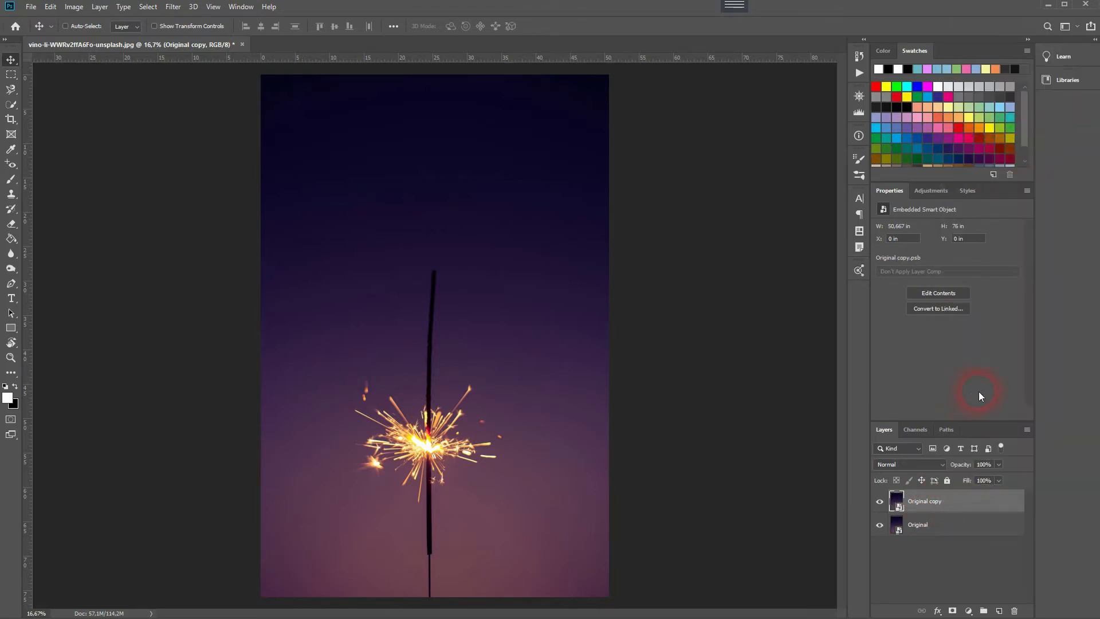
click(171, 8)
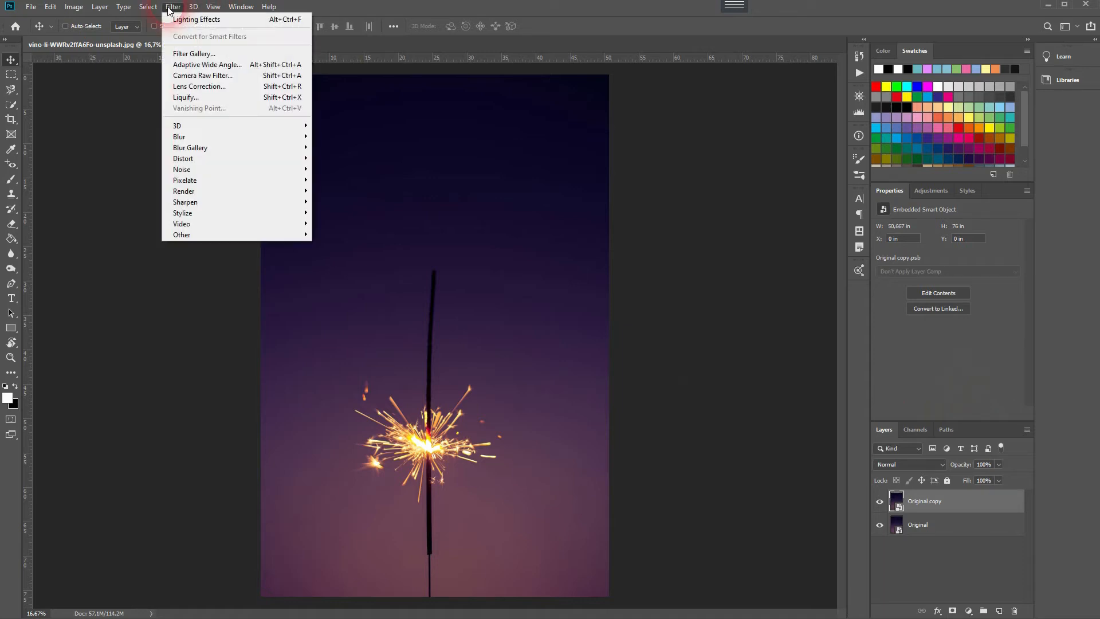
mouse_move(299, 193)
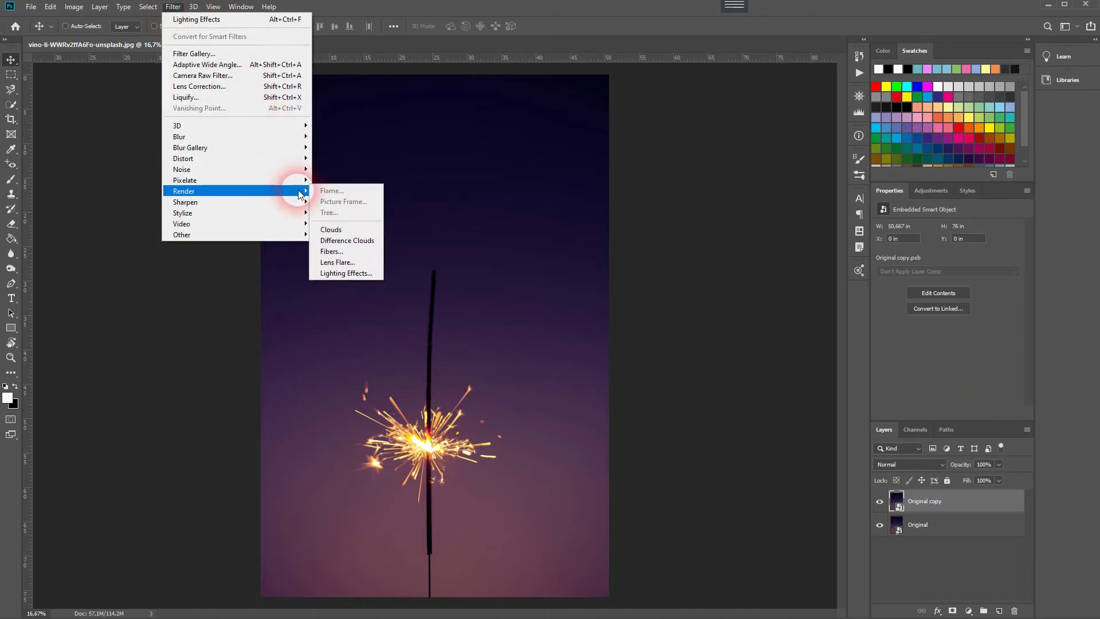
click(353, 274)
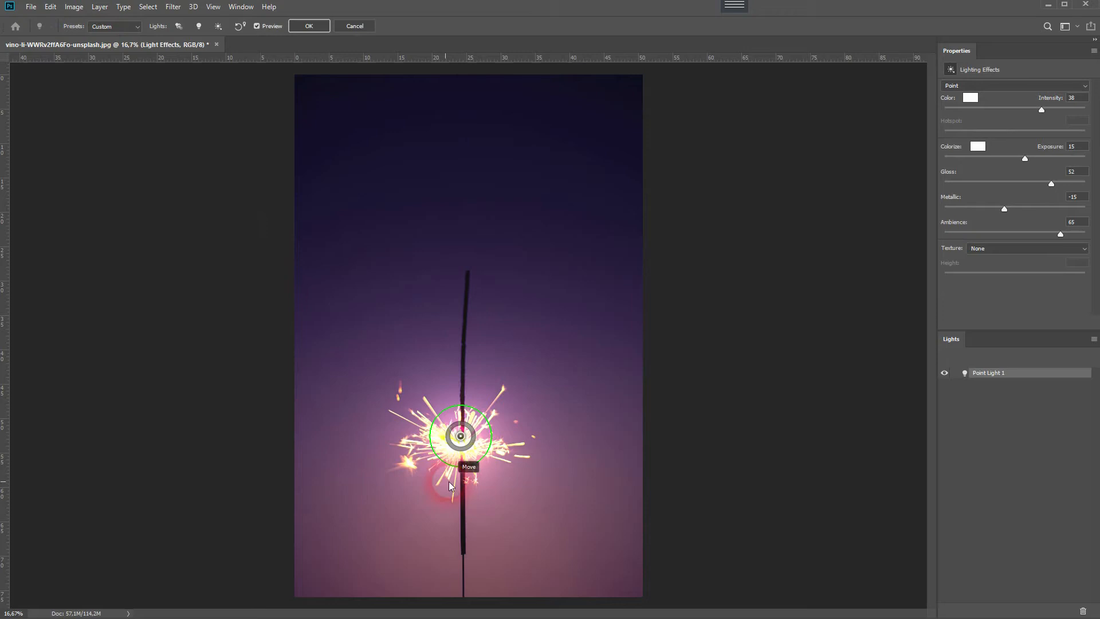
Load the 2 O'clock Spotlight preset and move the spot light onto the sparkler's bright core.
click(136, 29)
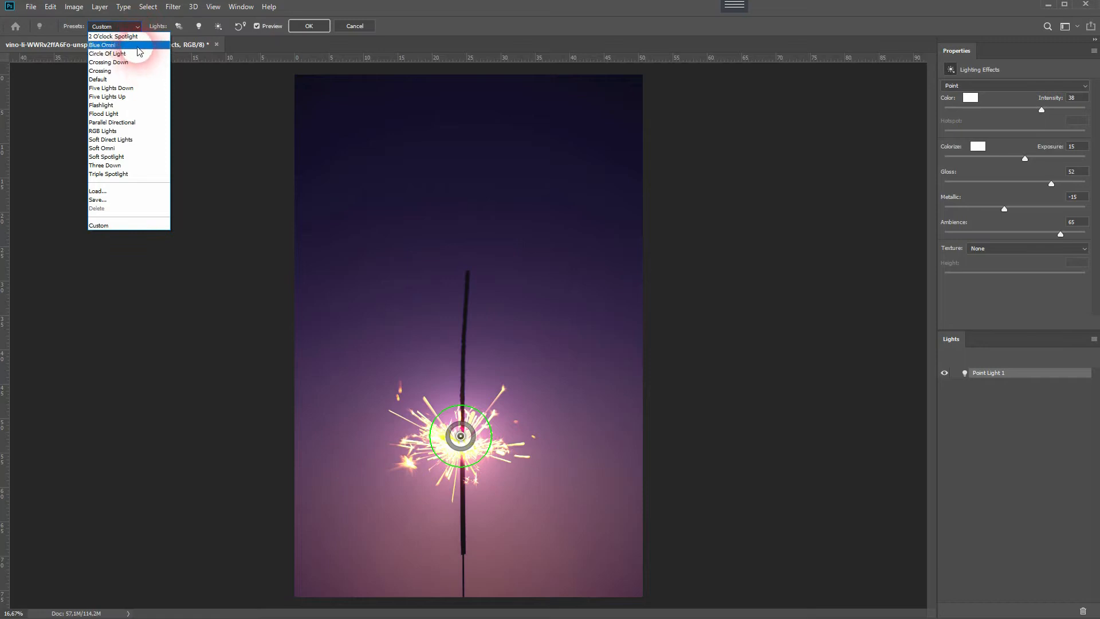
click(133, 38)
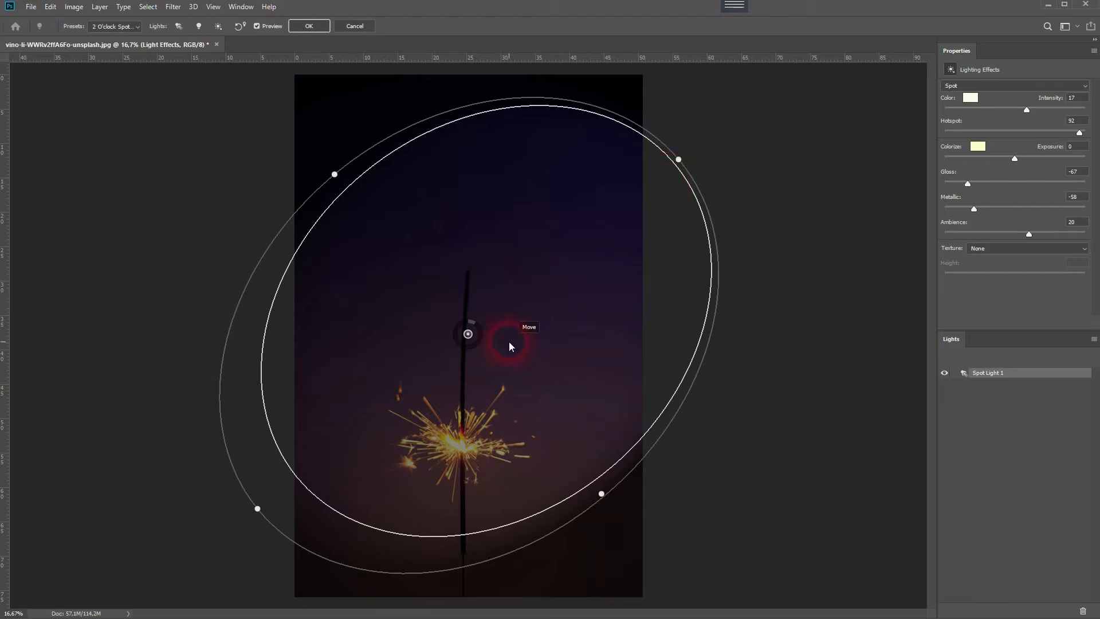
drag(468, 333, 462, 442)
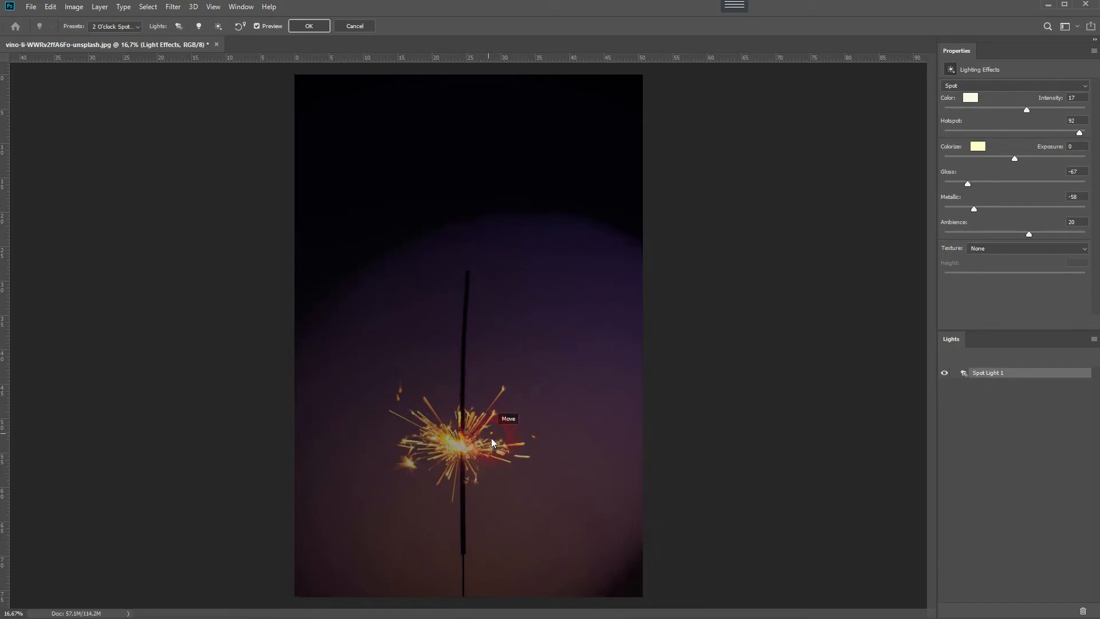
mouse_move(673, 275)
mouse_down()
mouse_move(740, 215)
mouse_move(651, 311)
mouse_move(692, 271)
mouse_up()
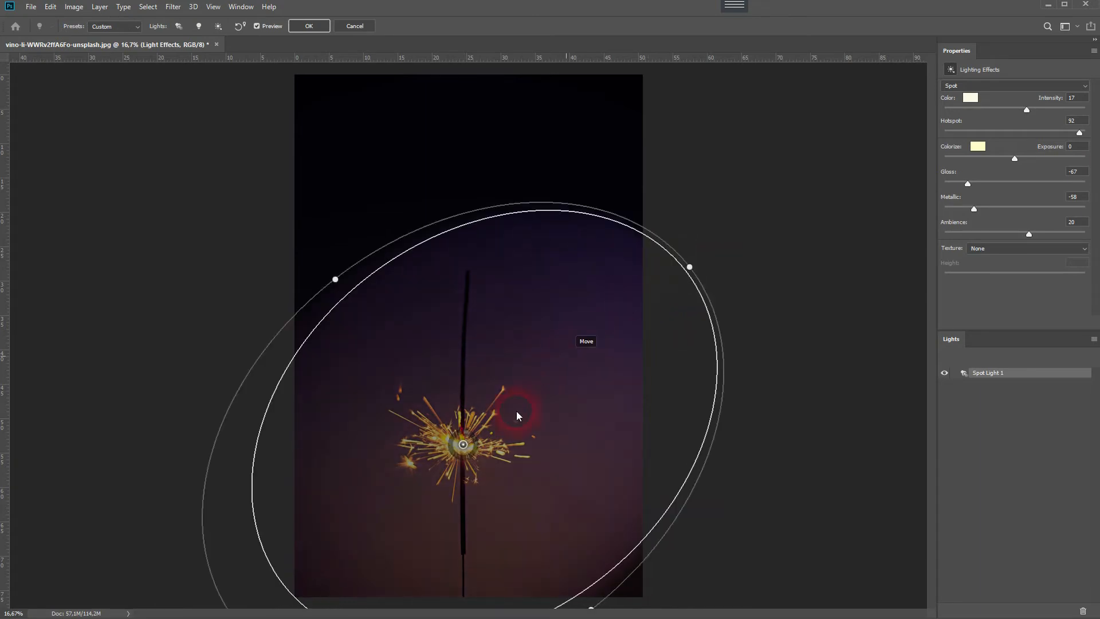
mouse_move(334, 278)
mouse_down()
mouse_move(362, 301)
mouse_move(327, 273)
mouse_move(336, 277)
mouse_up()
drag(469, 432, 476, 443)
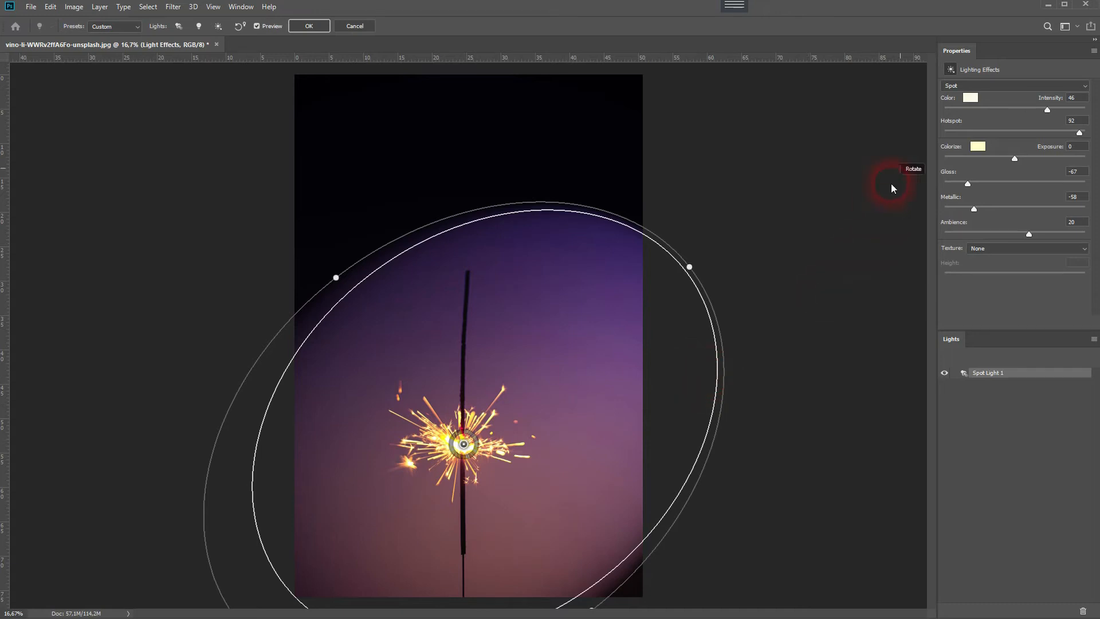
Raise the light's intensity to 50 and change its type to Point.
mouse_move(1046, 108)
mouse_down()
mouse_move(1026, 109)
mouse_move(1070, 100)
mouse_move(953, 112)
mouse_move(947, 125)
mouse_move(1032, 110)
mouse_move(1055, 122)
mouse_up()
click(954, 86)
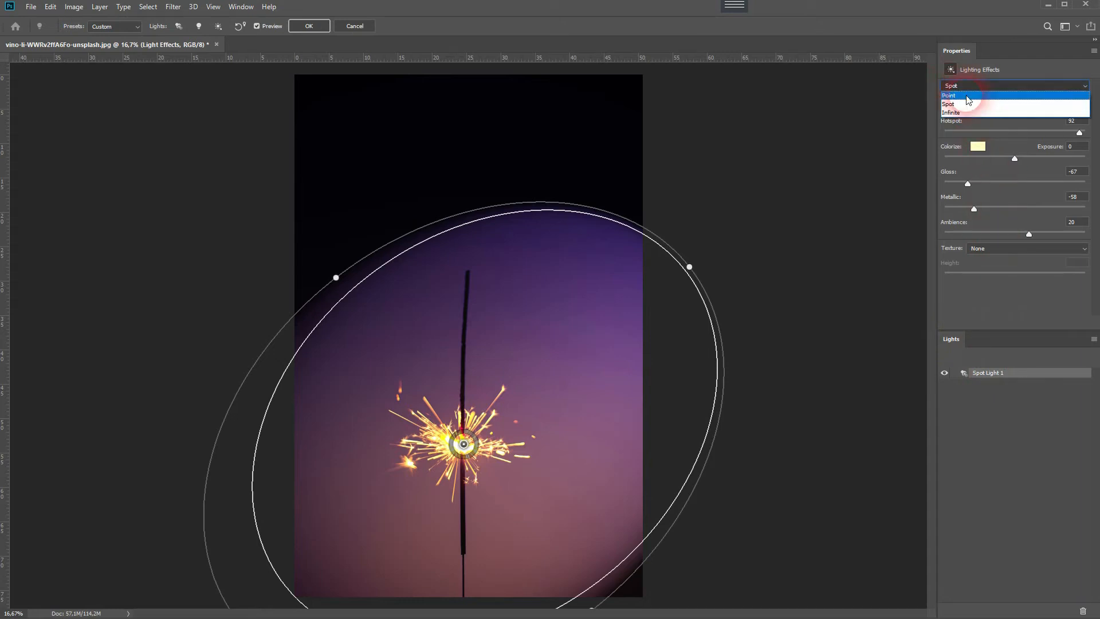
click(968, 96)
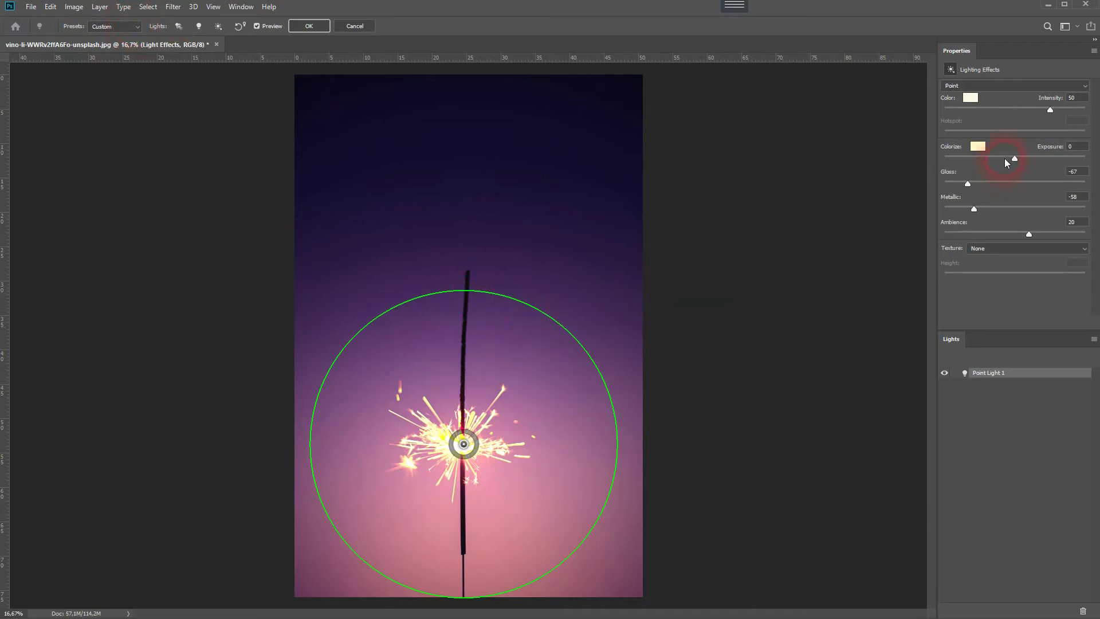
Reload the 2 O'clock Spotlight preset, centred on the sparkler's core, with intensity 41.
click(120, 27)
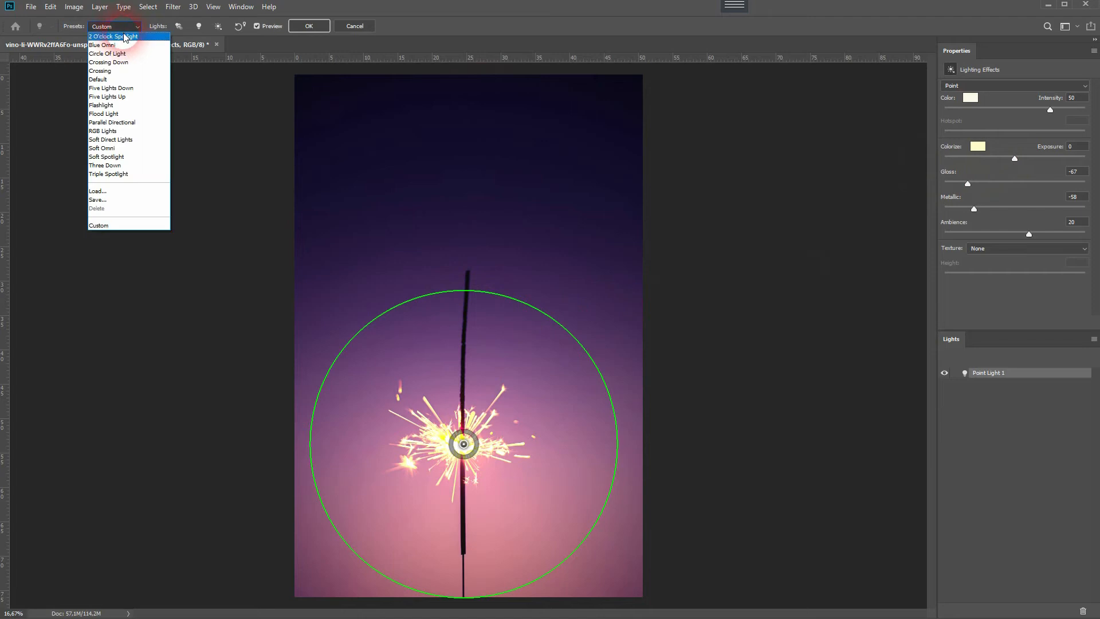
click(120, 36)
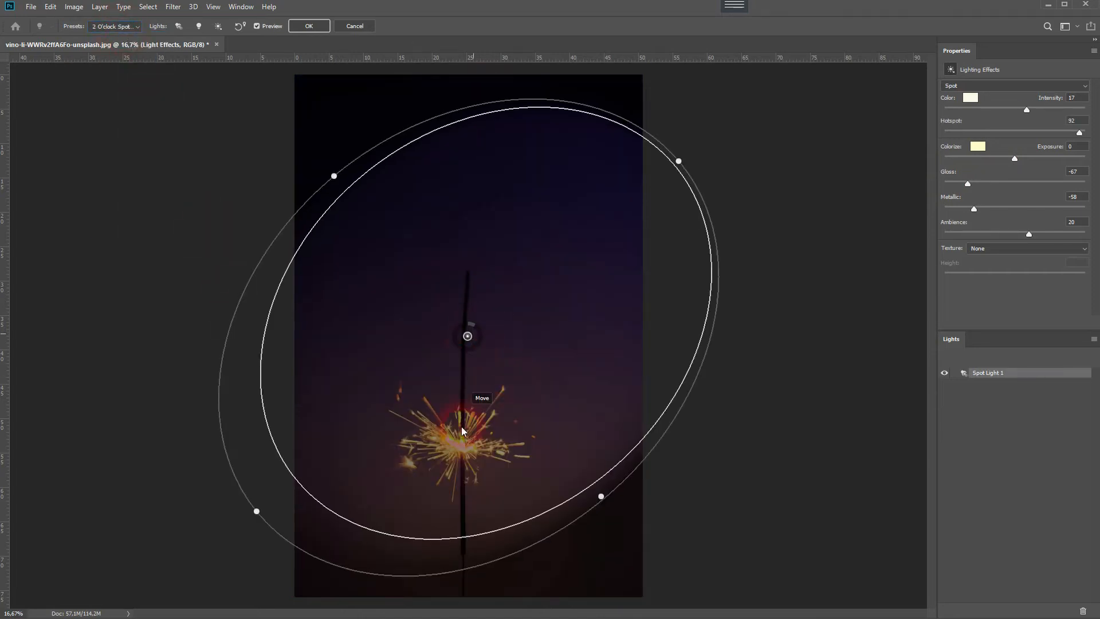
drag(475, 337, 463, 445)
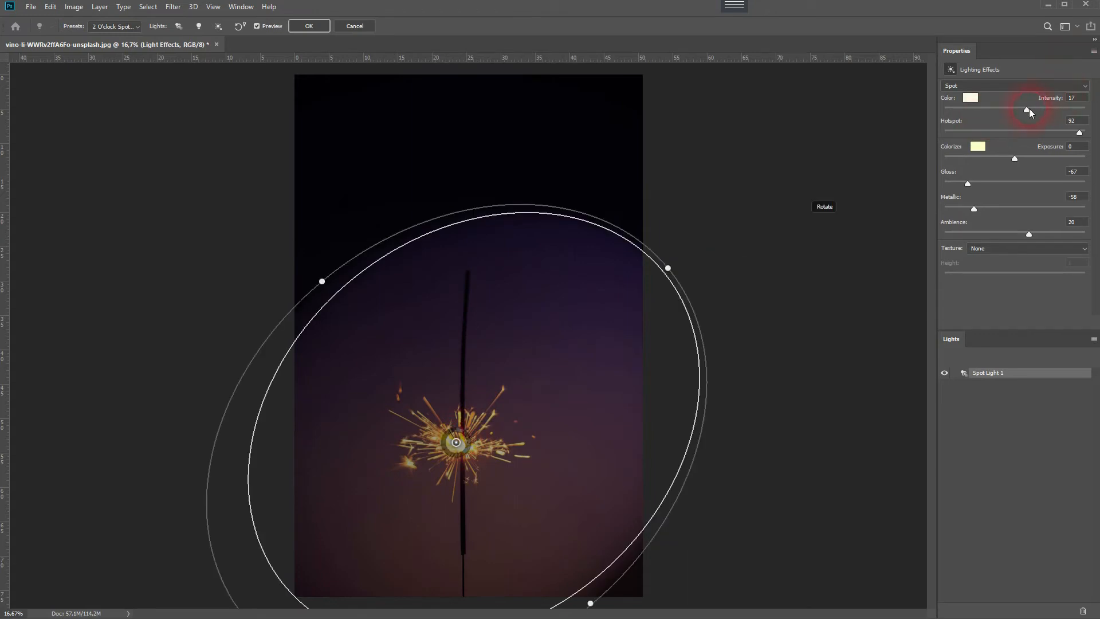
drag(1029, 108, 1043, 110)
click(781, 320)
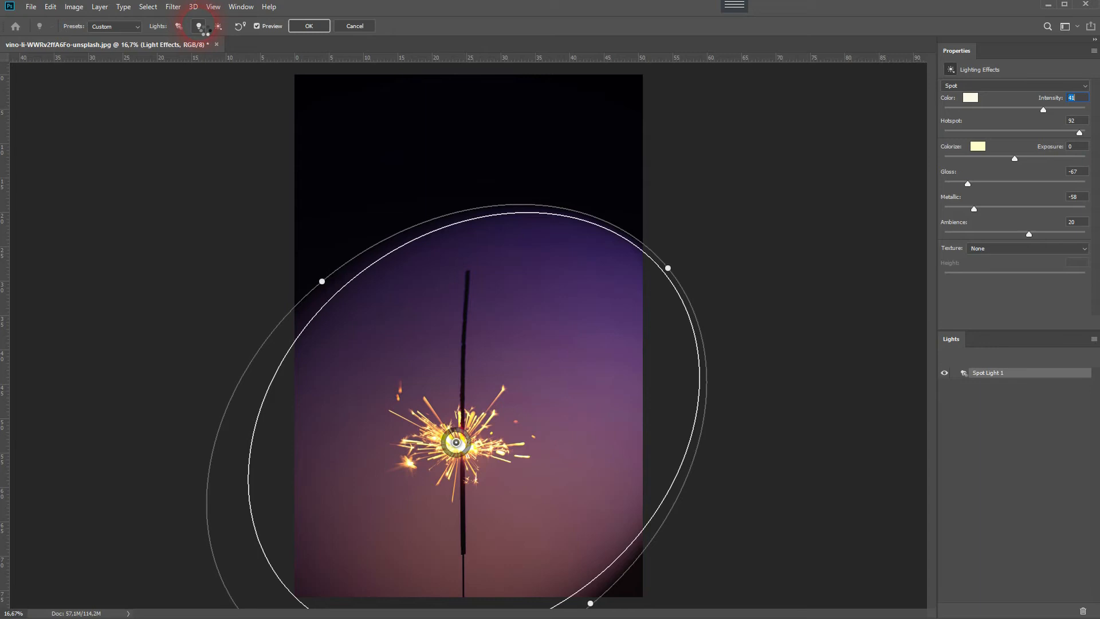
Add a point light over the sparkler's core and reselect the spot light to view its settings.
click(199, 26)
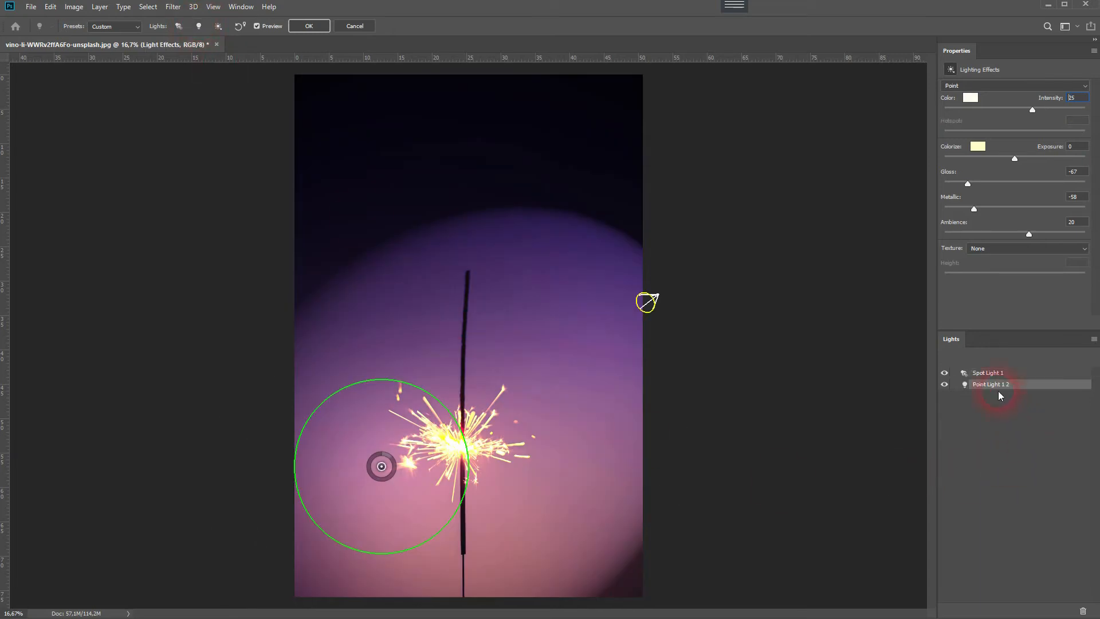
drag(381, 466, 459, 447)
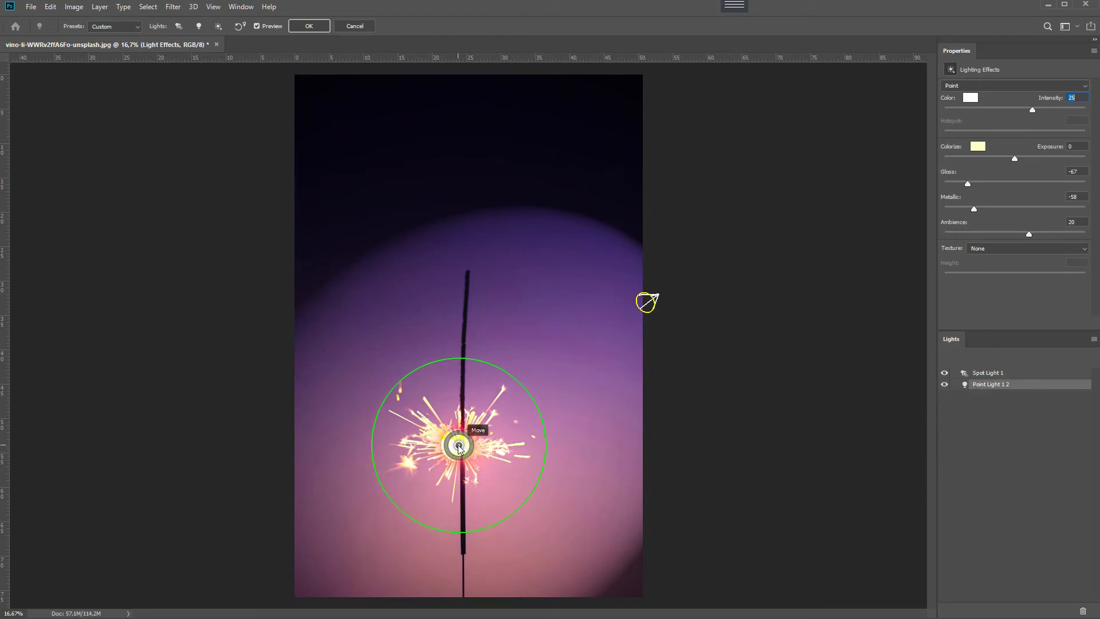
click(988, 373)
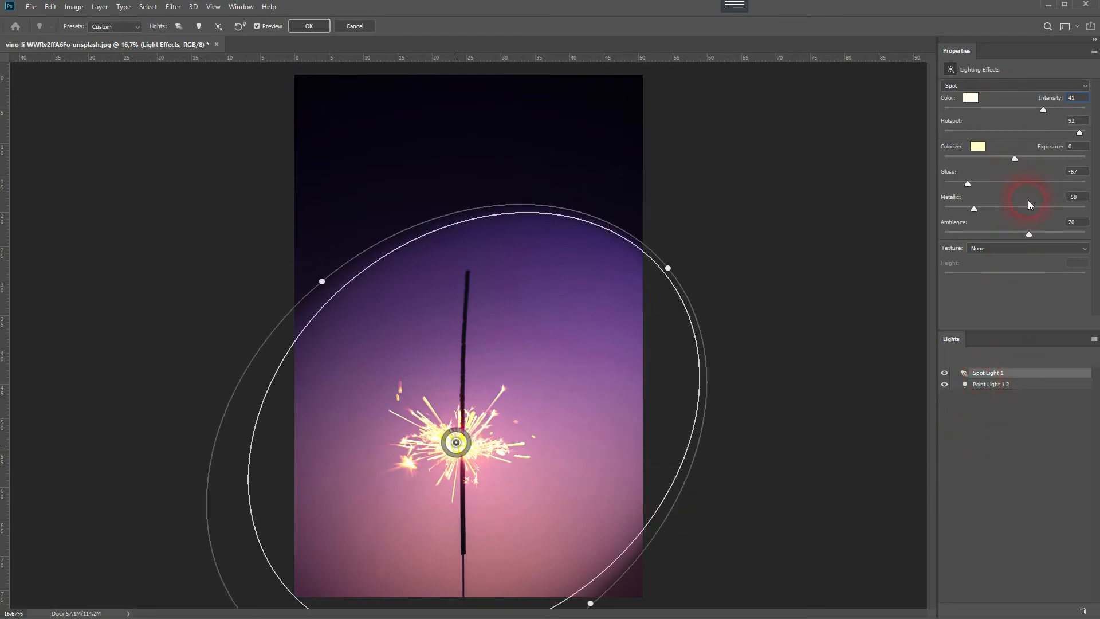
Delete the added point light and try to delete the remaining spot light.
click(1000, 387)
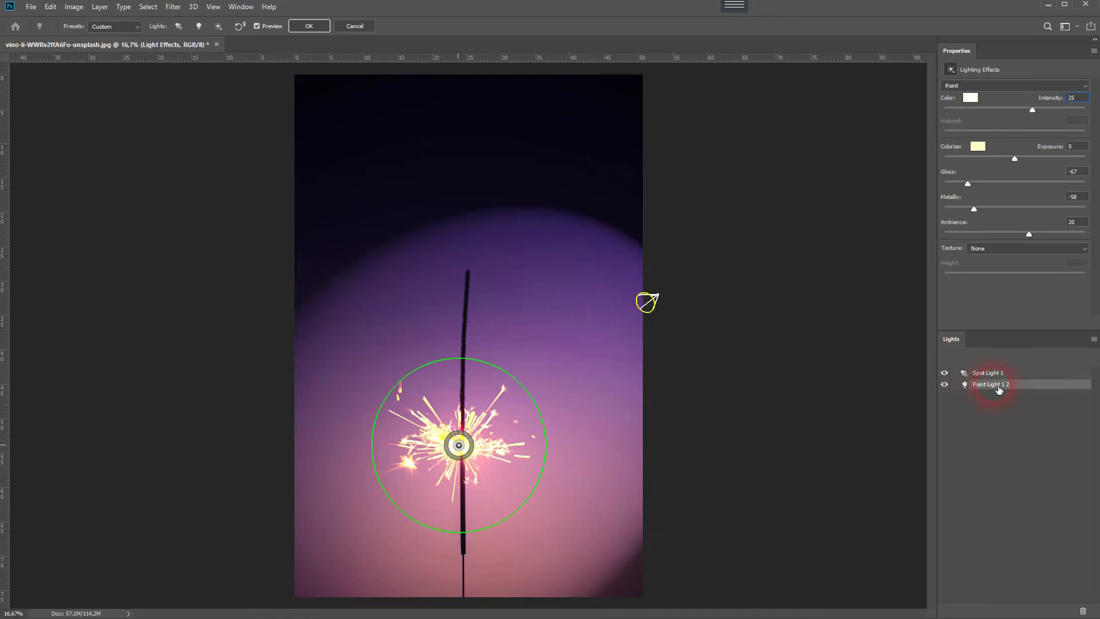
click(1083, 609)
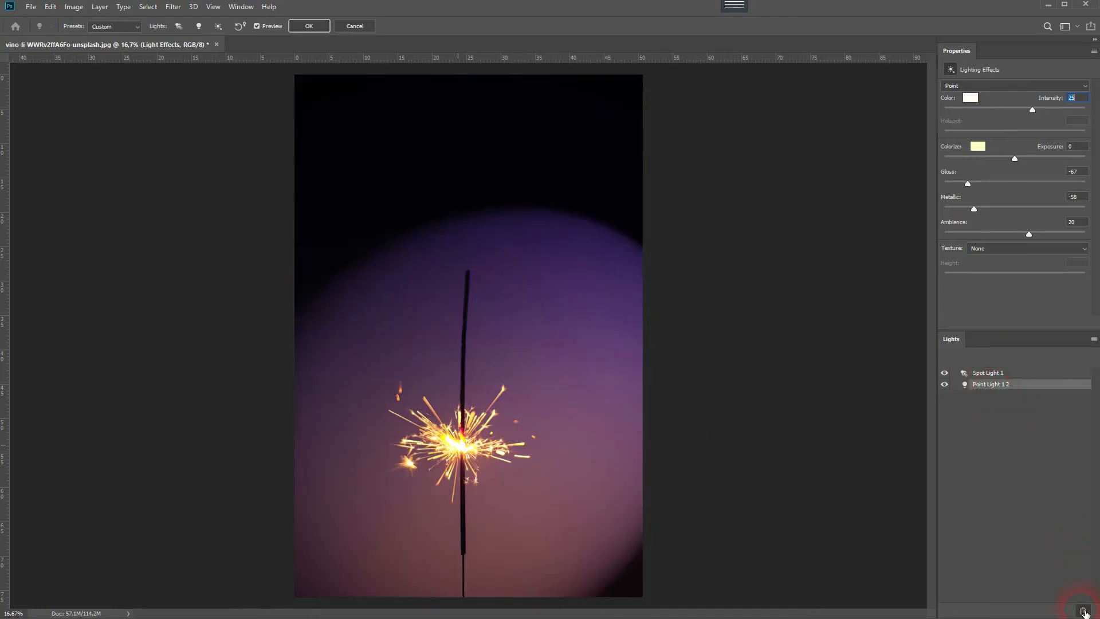
right_click(988, 377)
click(1001, 384)
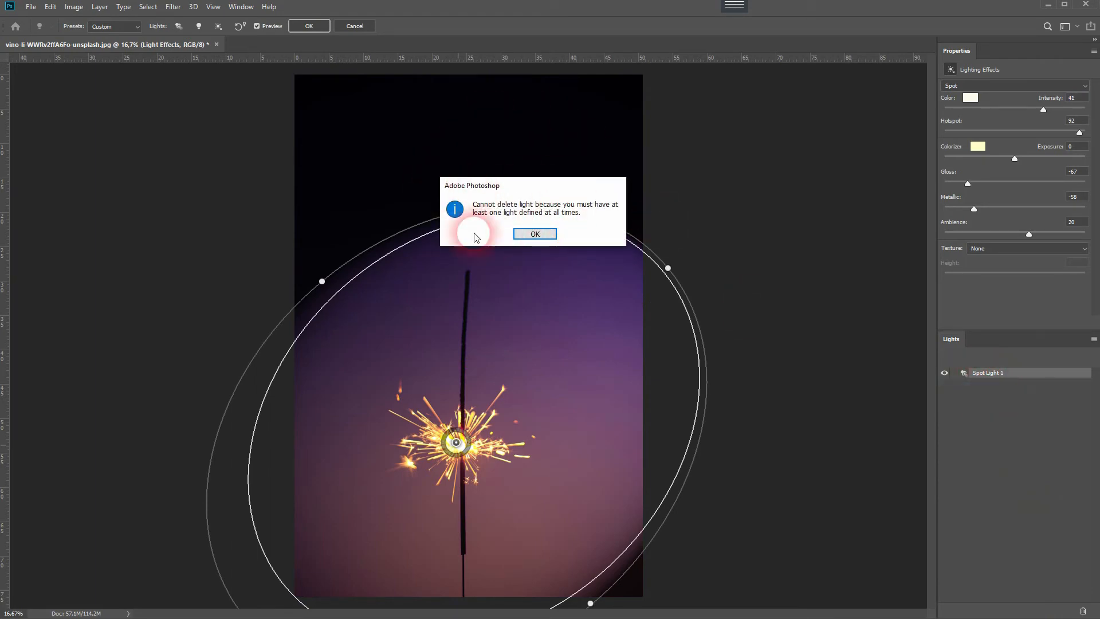
click(545, 233)
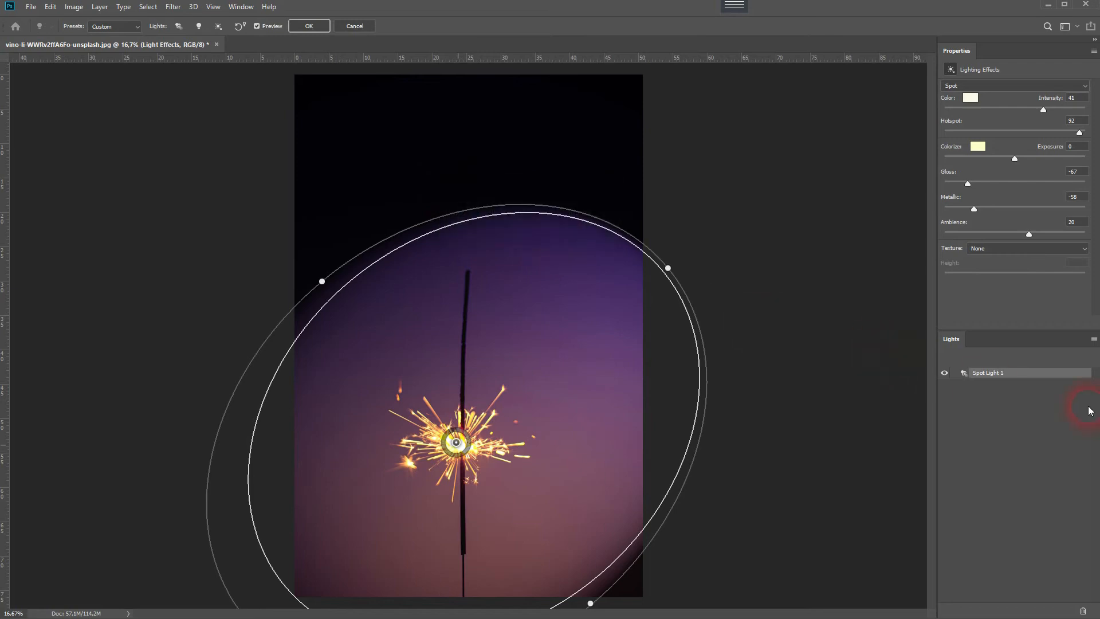
Load the Default lighting preset, change its light to Point and move it onto the sparkler's core.
click(114, 27)
click(131, 79)
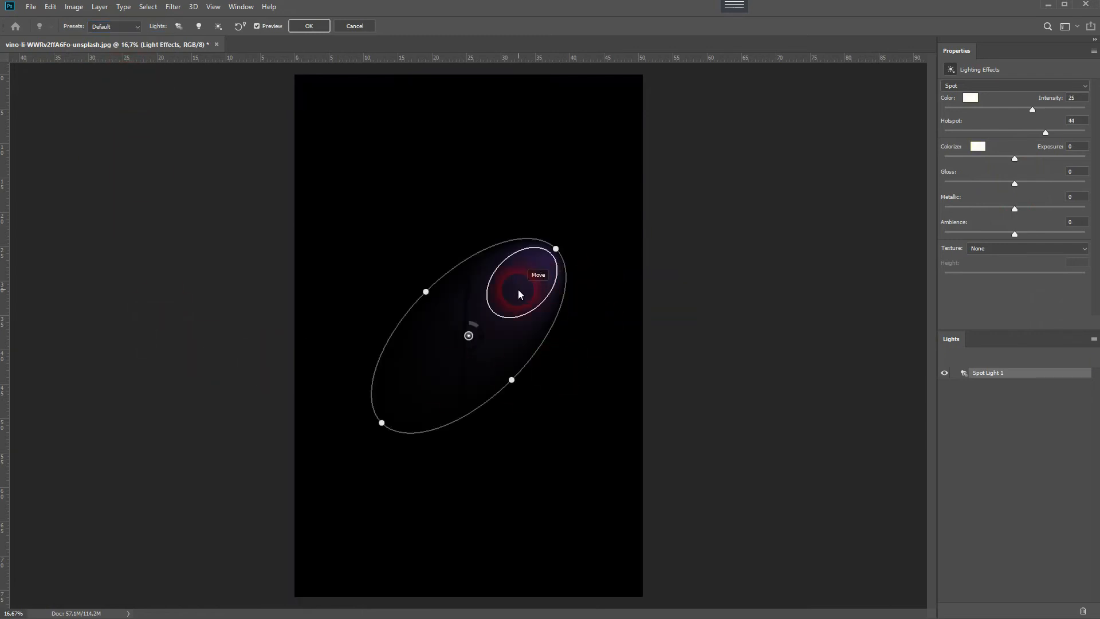
click(1024, 86)
click(1024, 97)
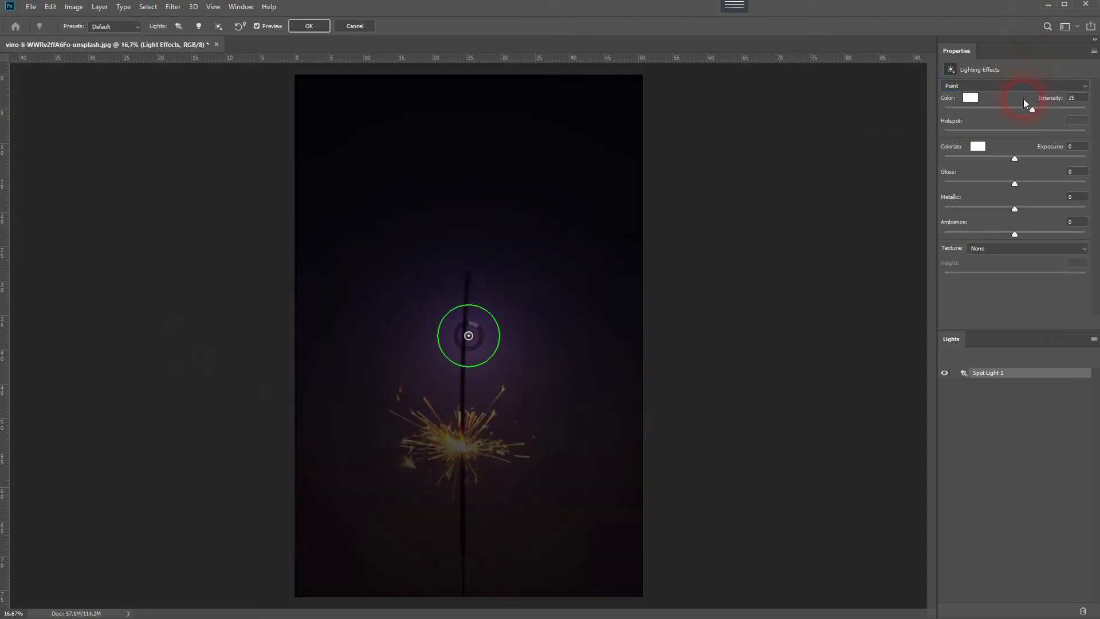
drag(469, 343, 464, 446)
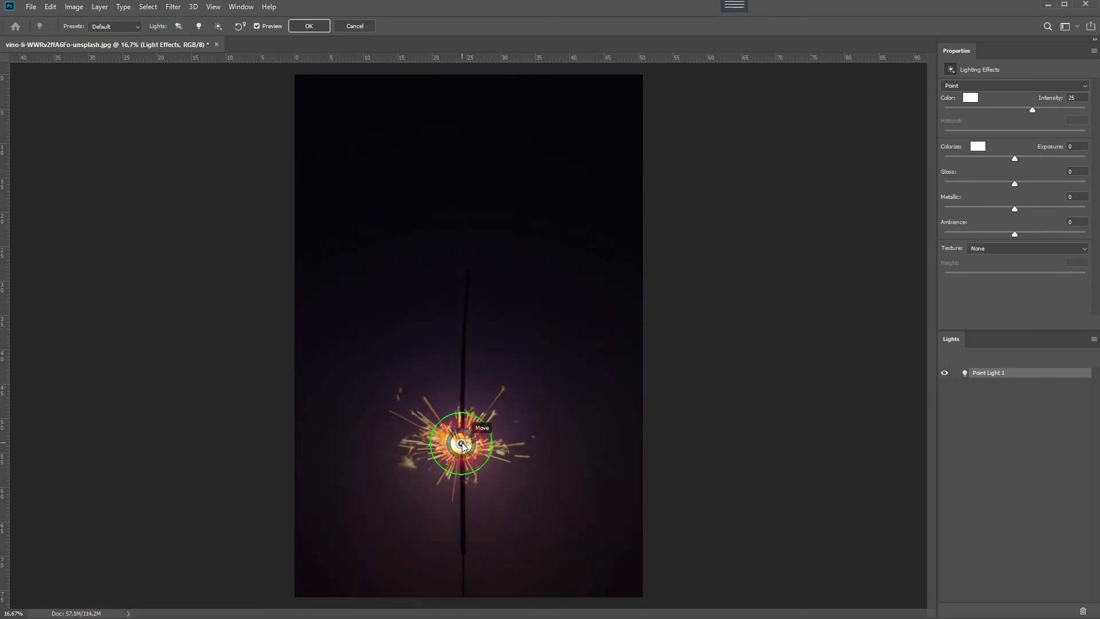
Set the point light's intensity to 32, ambience 67, metallic 33, gloss 54 and exposure 5, and apply the filter.
click(1043, 228)
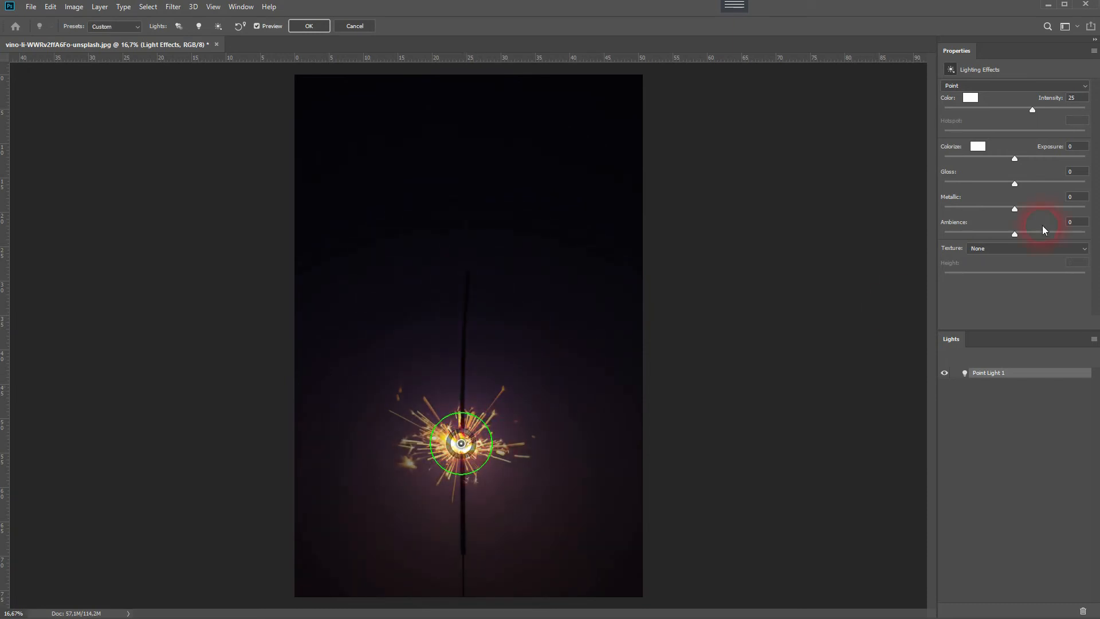
drag(1031, 109, 1037, 109)
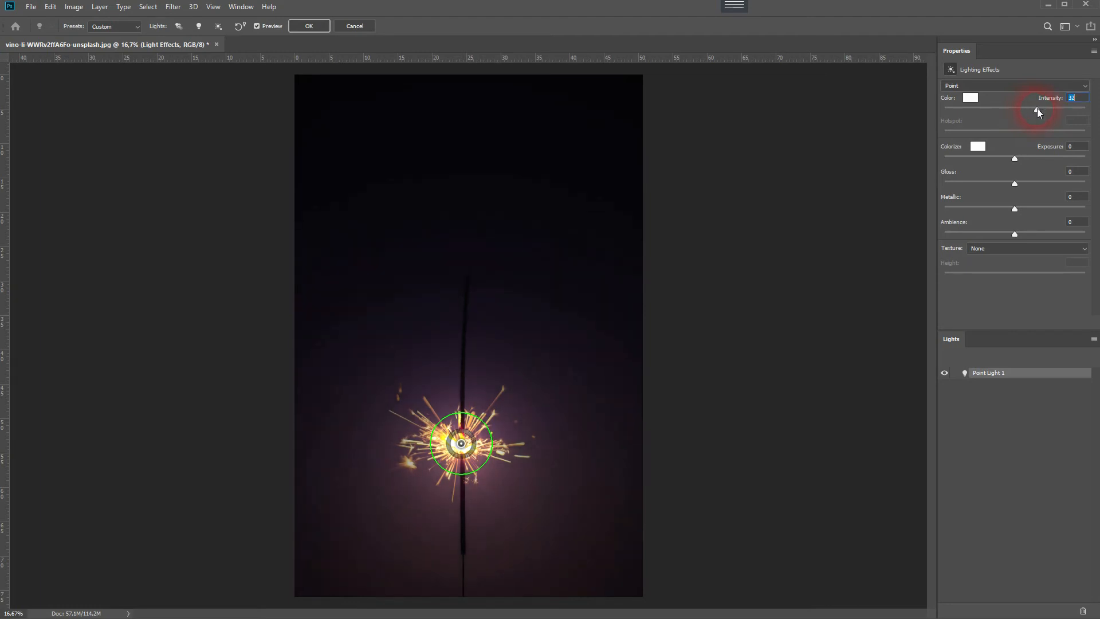
drag(1014, 234, 1043, 221)
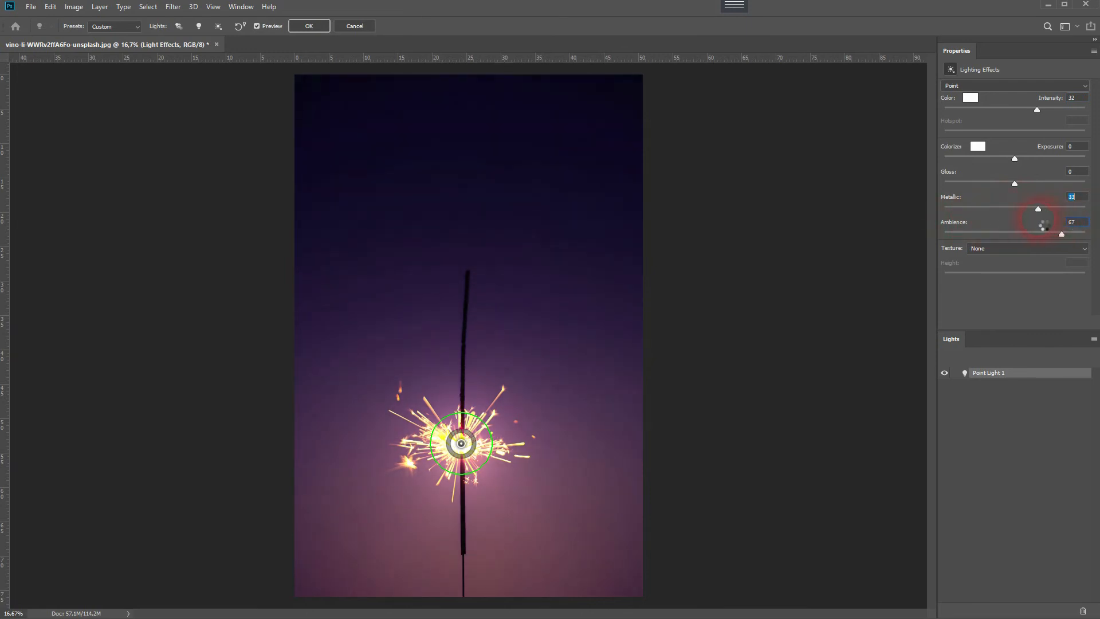
mouse_move(1015, 184)
mouse_down()
mouse_move(1068, 181)
mouse_move(938, 186)
mouse_move(1061, 184)
mouse_move(1052, 188)
mouse_move(1073, 161)
mouse_move(948, 169)
mouse_move(956, 179)
mouse_move(1025, 177)
mouse_up()
click(1016, 160)
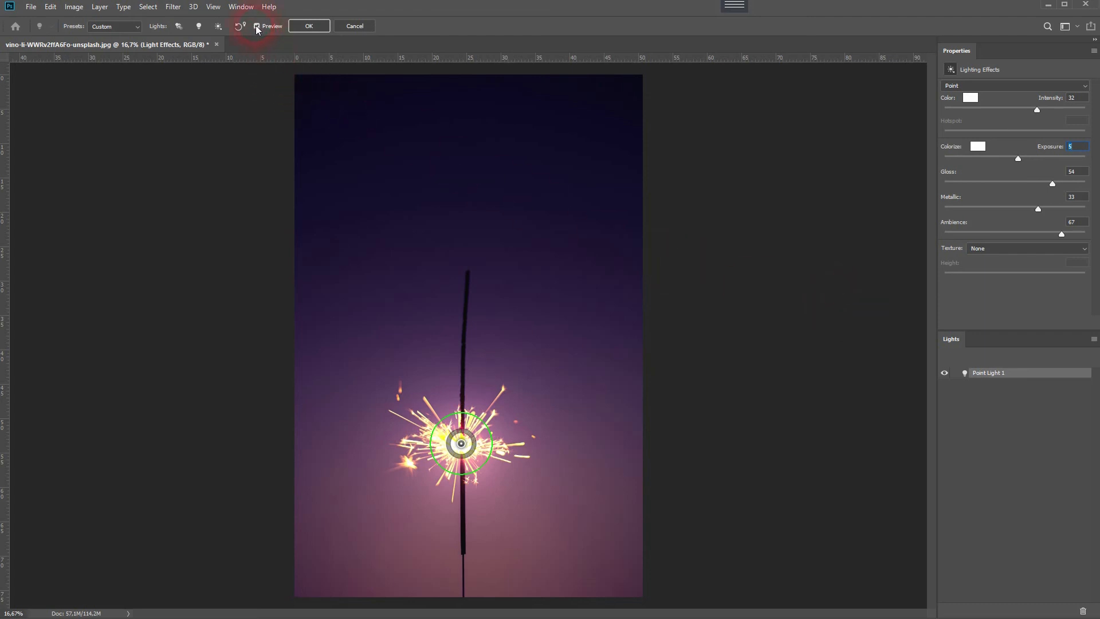
click(318, 26)
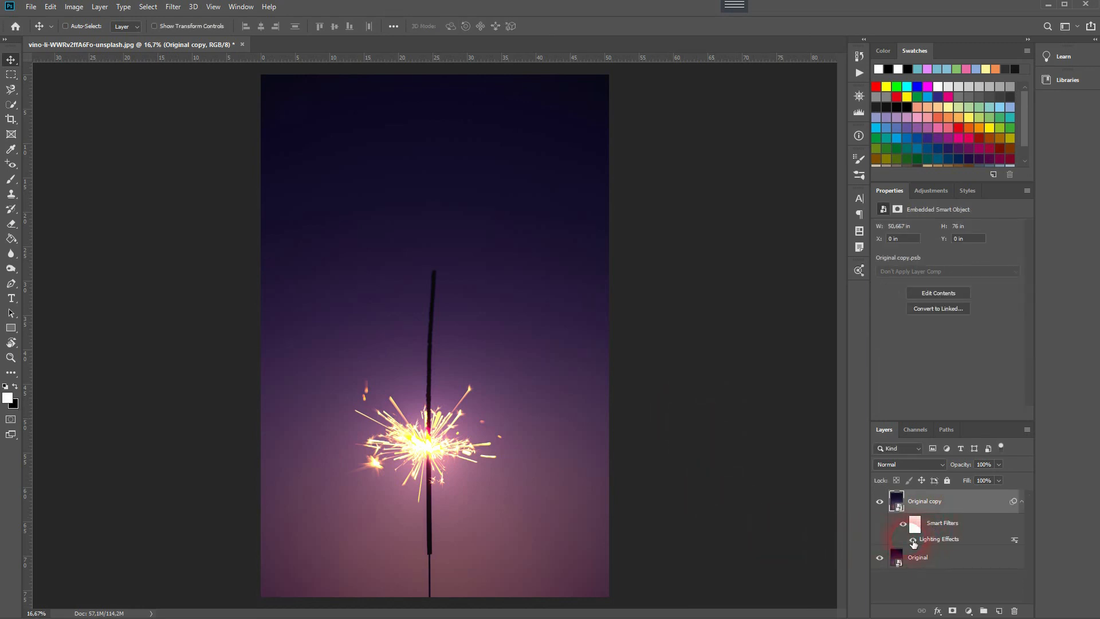
Compare the image before and after by toggling the visibility of the Lighting Effects filter and the Original copy layer.
click(913, 540)
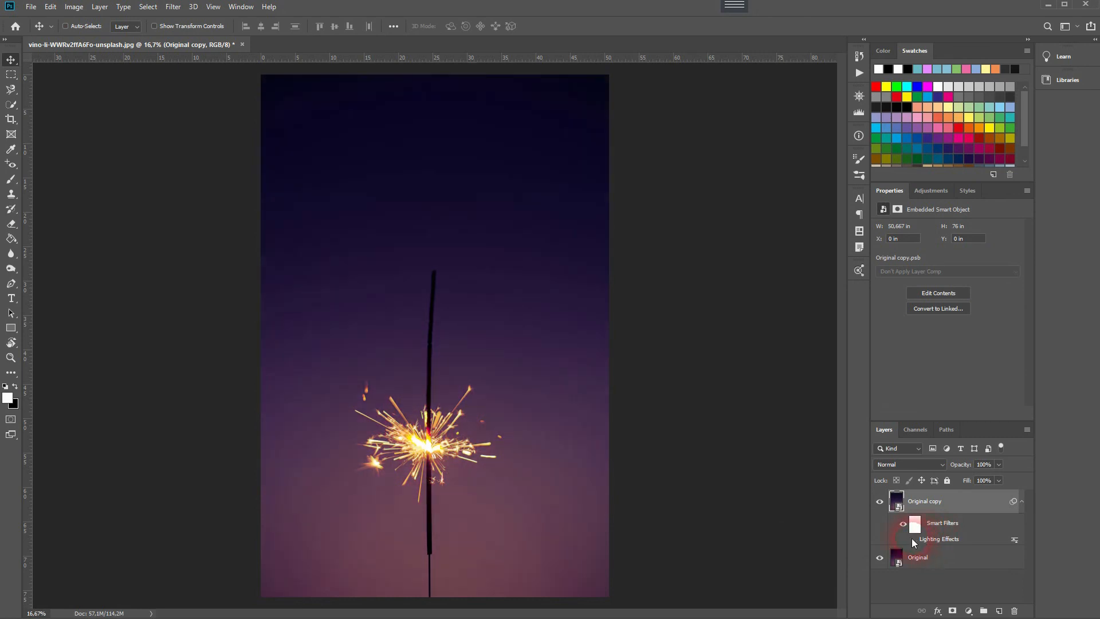
click(913, 540)
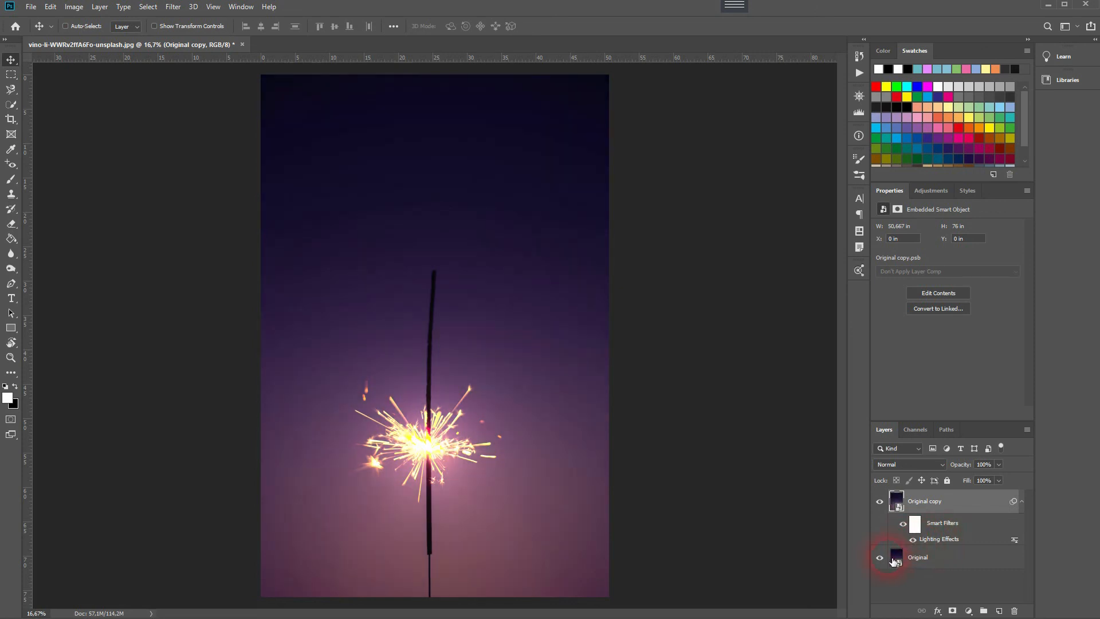
click(880, 502)
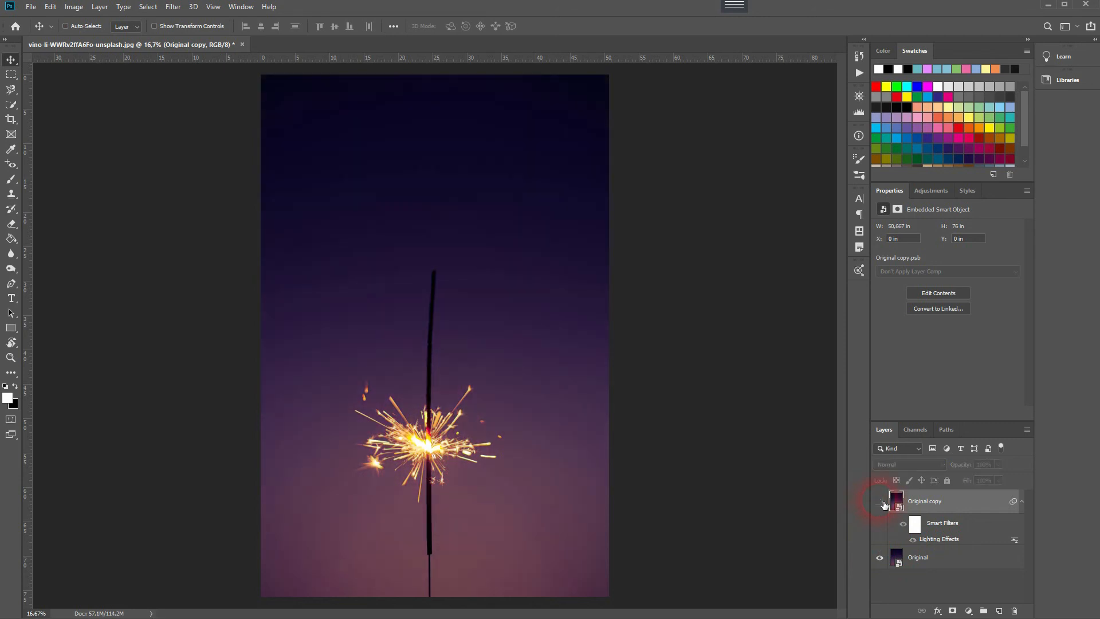
click(881, 502)
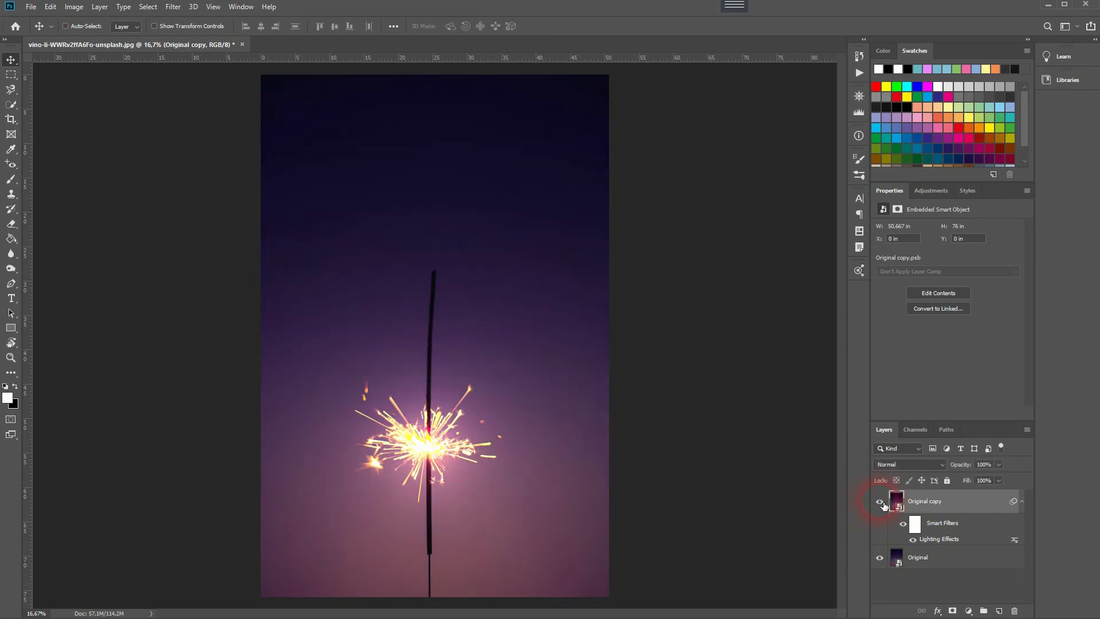
click(882, 503)
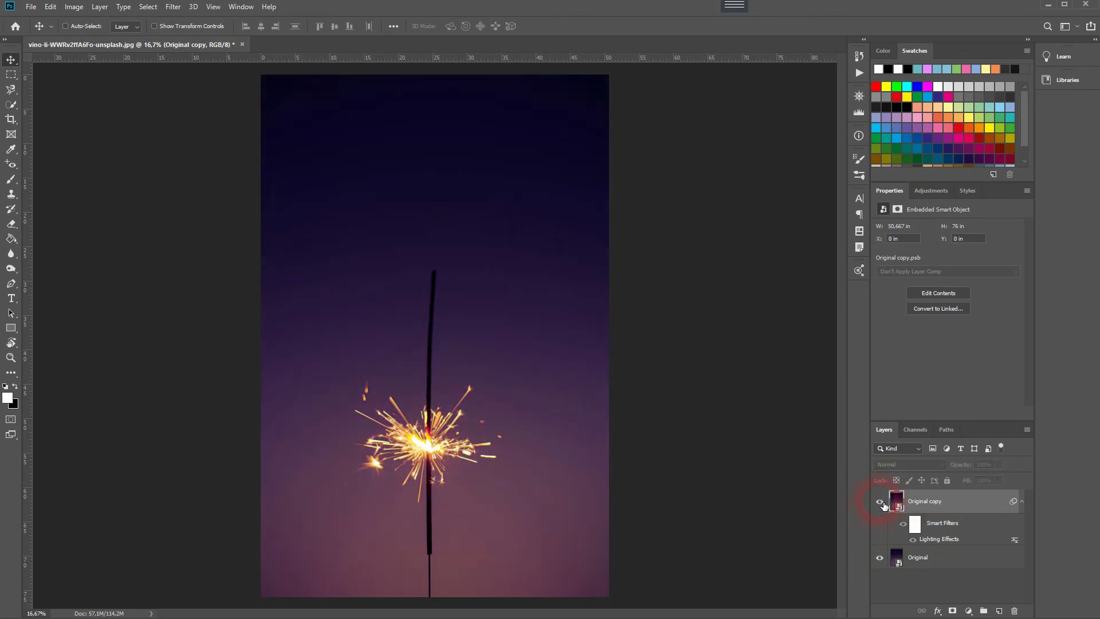
click(880, 502)
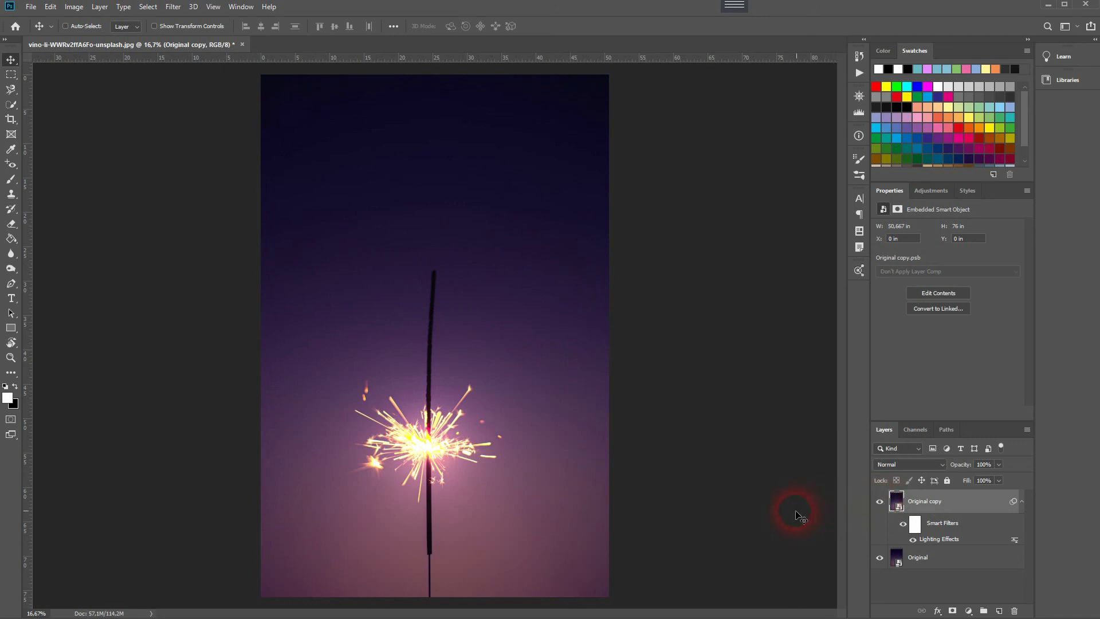